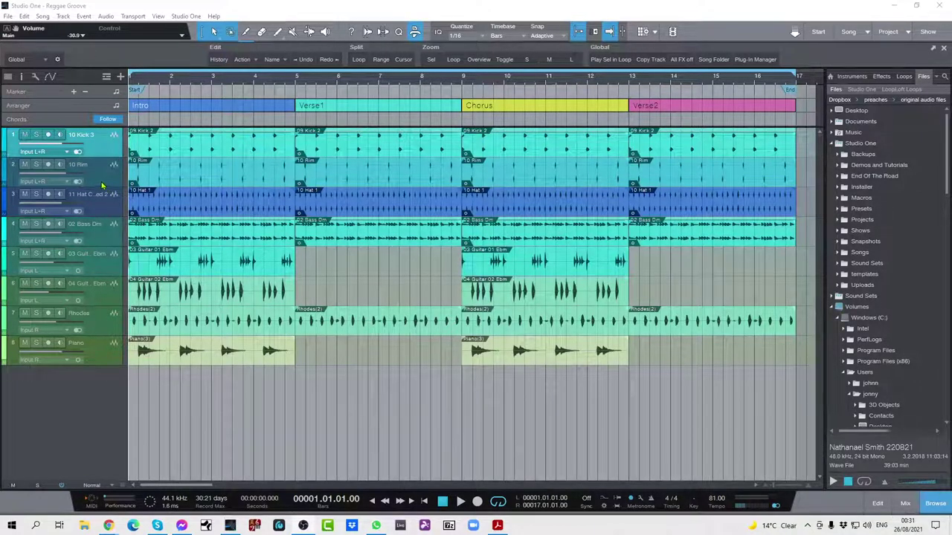
Step: Audition the drum tracks by playing the song with the hi-hat soloed, adding the rim and kick solos one by one
click(36, 135)
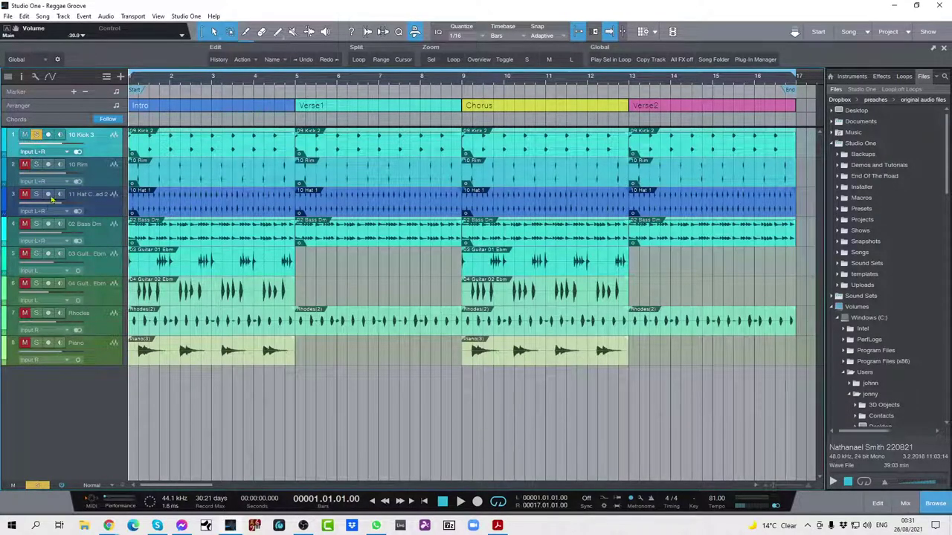
click(36, 135)
click(37, 194)
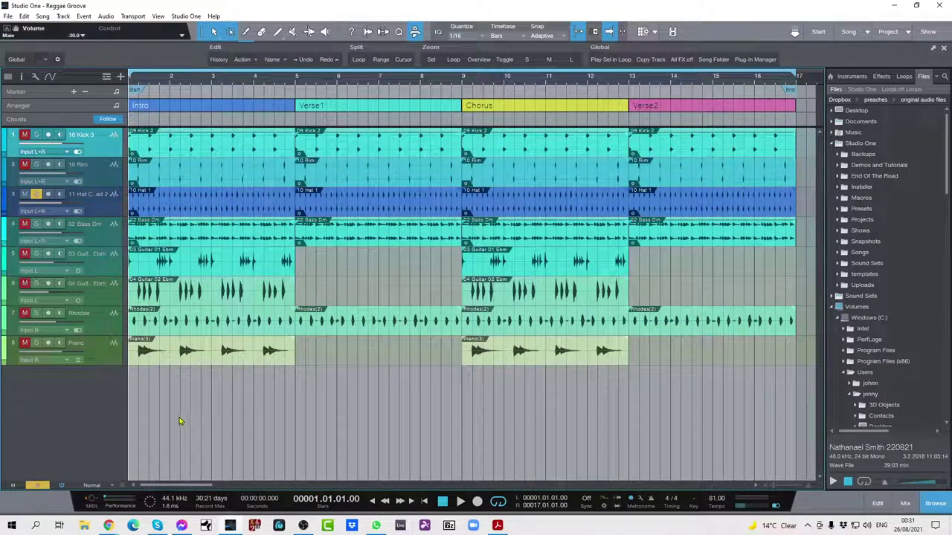
key(space)
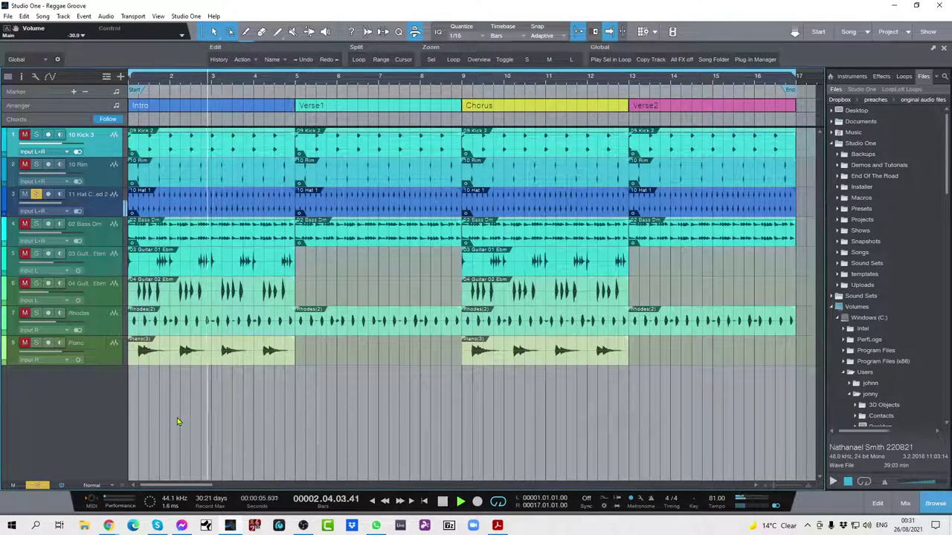
click(37, 165)
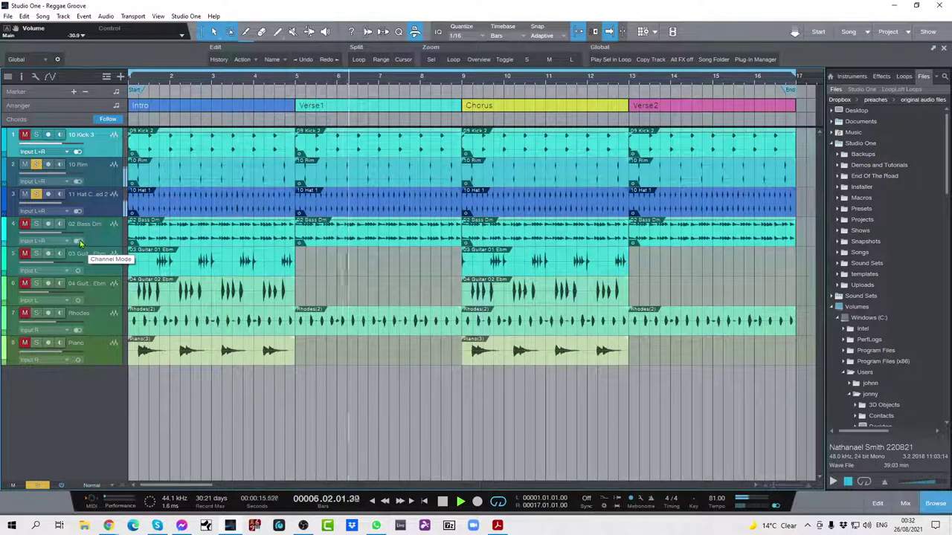
click(36, 135)
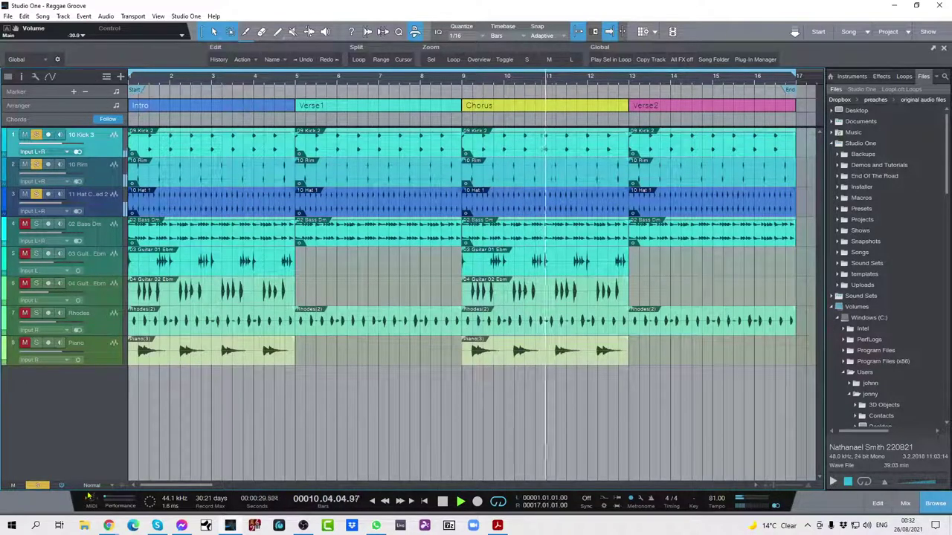
key(space)
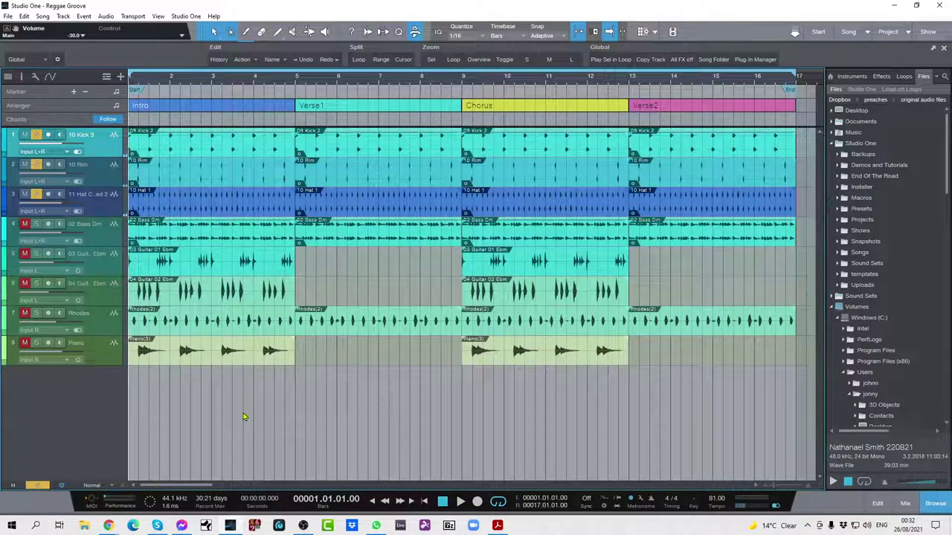
Step: Clear all track solos and listen to the full mix from the start of the song
key(shift+s)
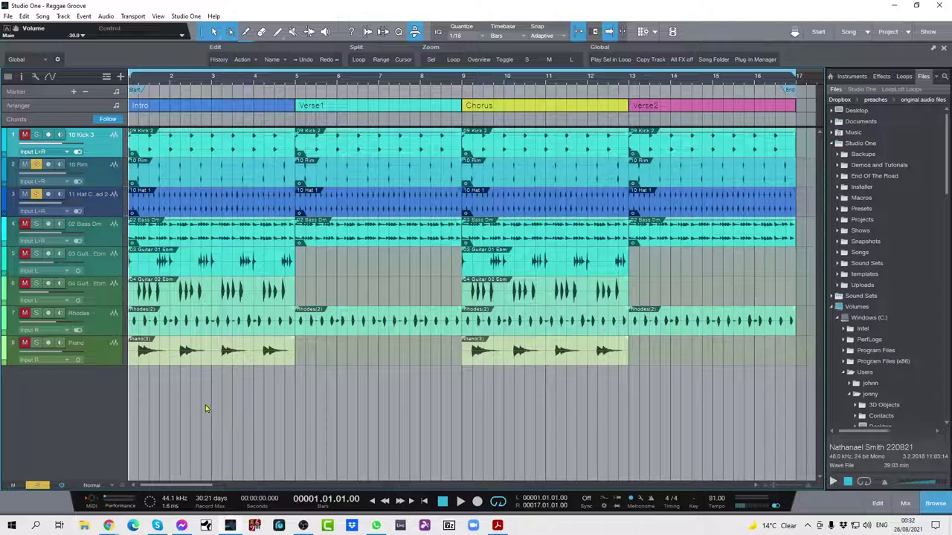
click(37, 485)
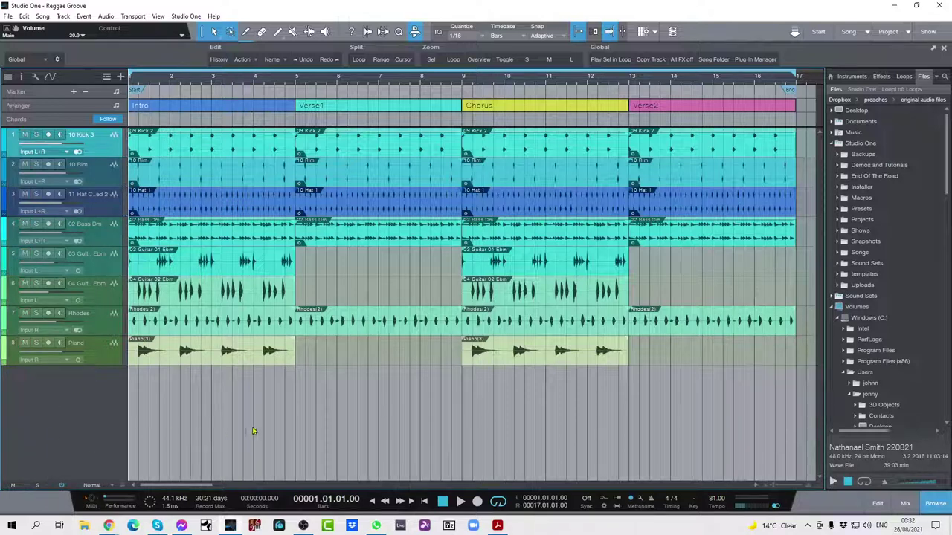
key(space)
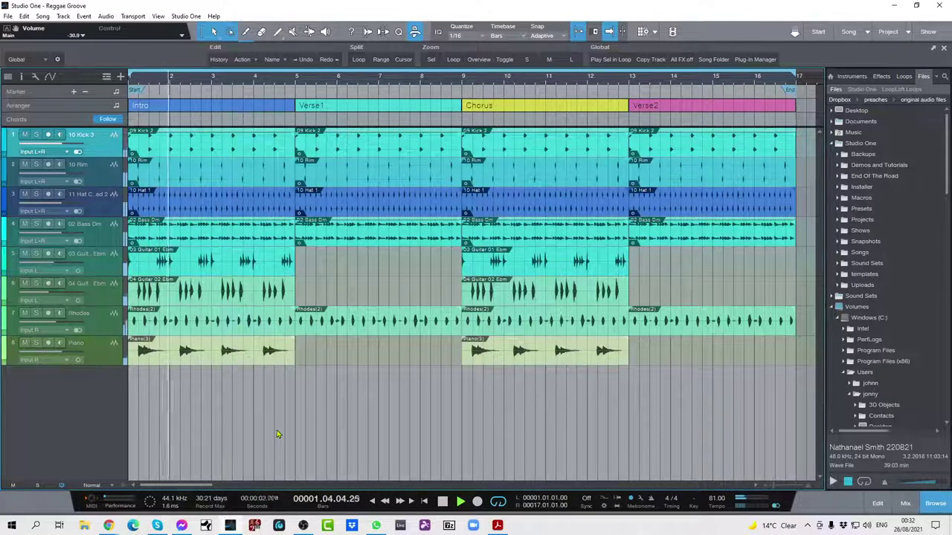
key(space)
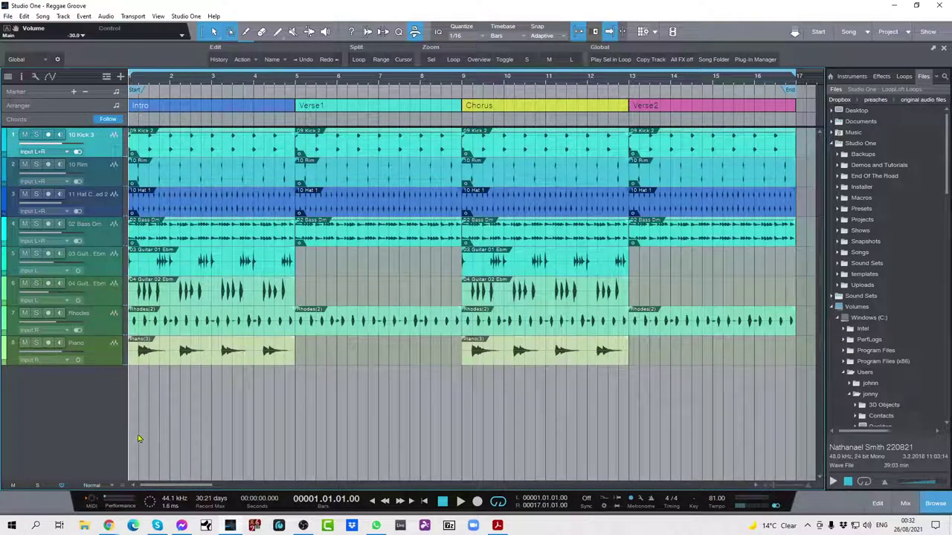
key(space)
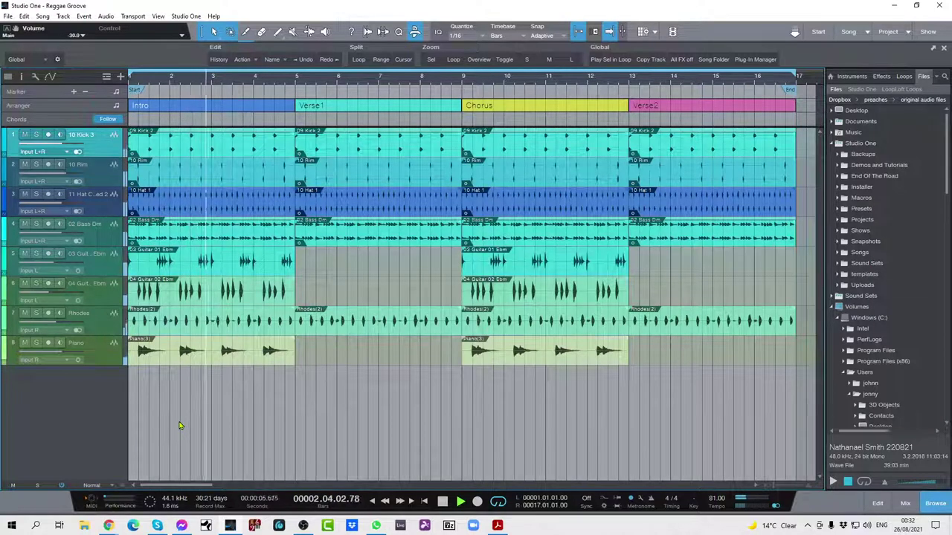
key(space)
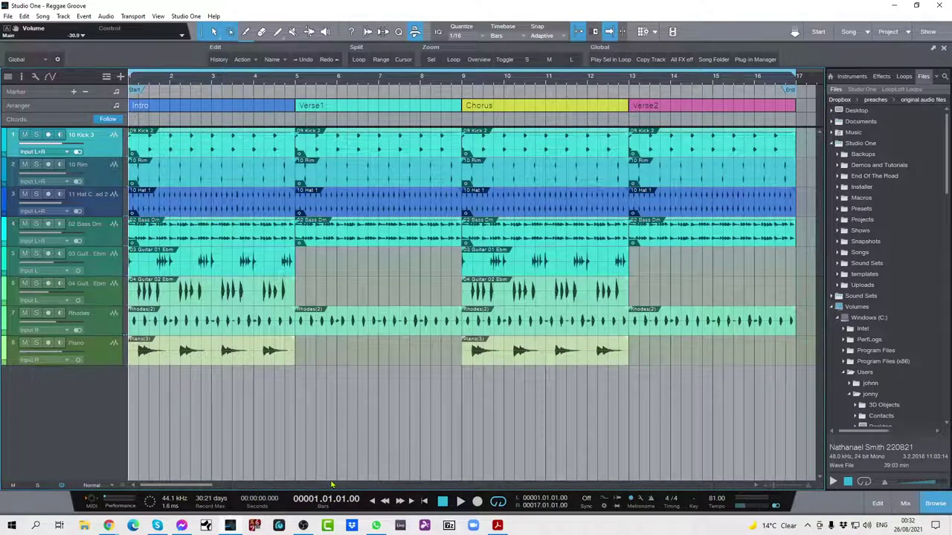
Step: Show the mixer and reset the Main output fader to 0 dB
key(F3)
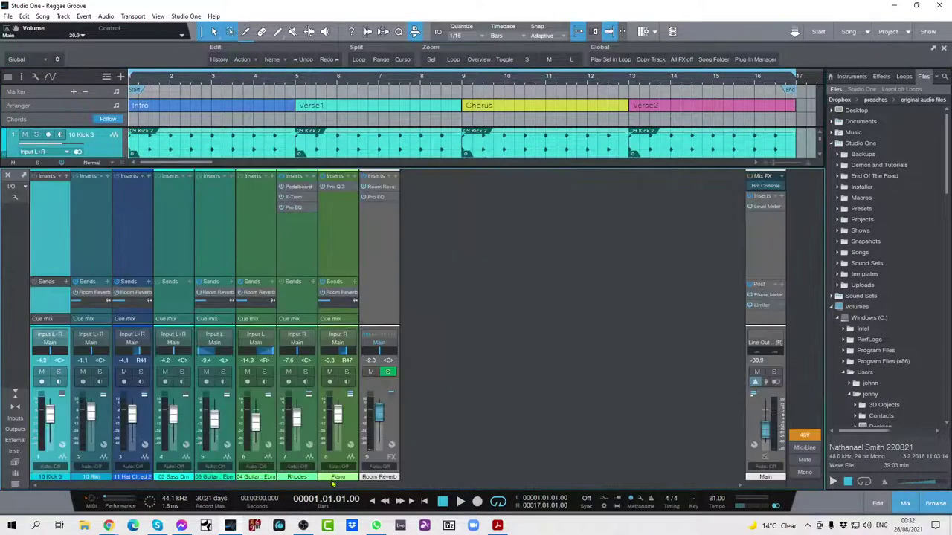
alt+click(766, 432)
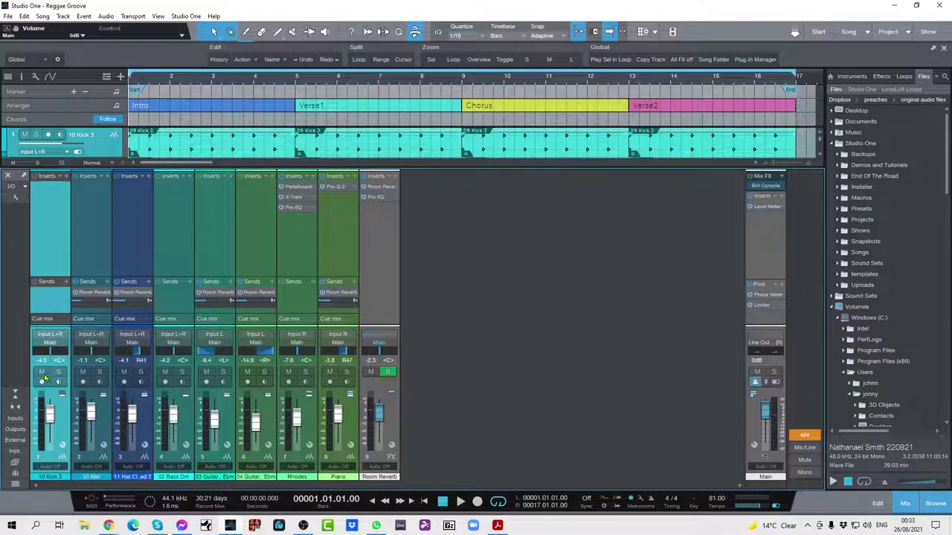
Step: Solo the hi-hat channel in the mixer, start playback, and add the rim and kick channels to the solo
click(142, 373)
key(space)
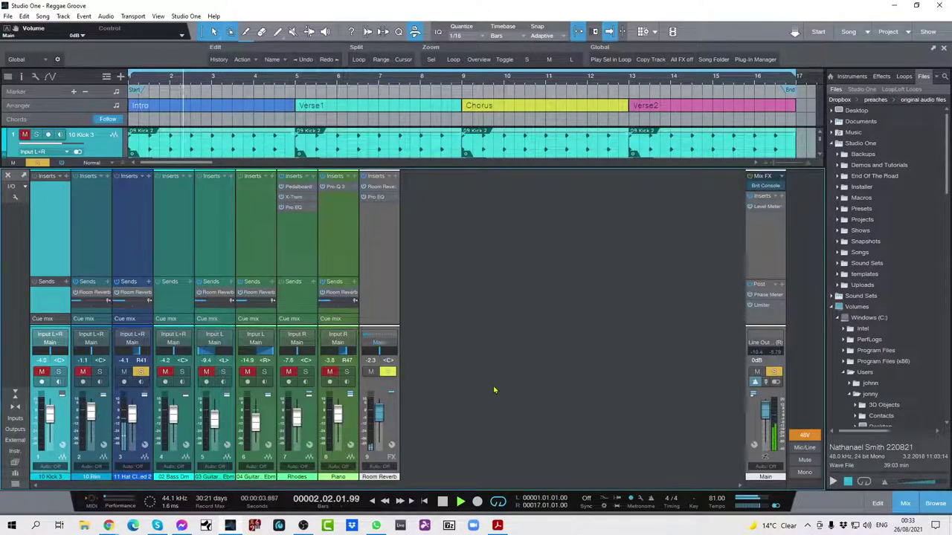
click(100, 372)
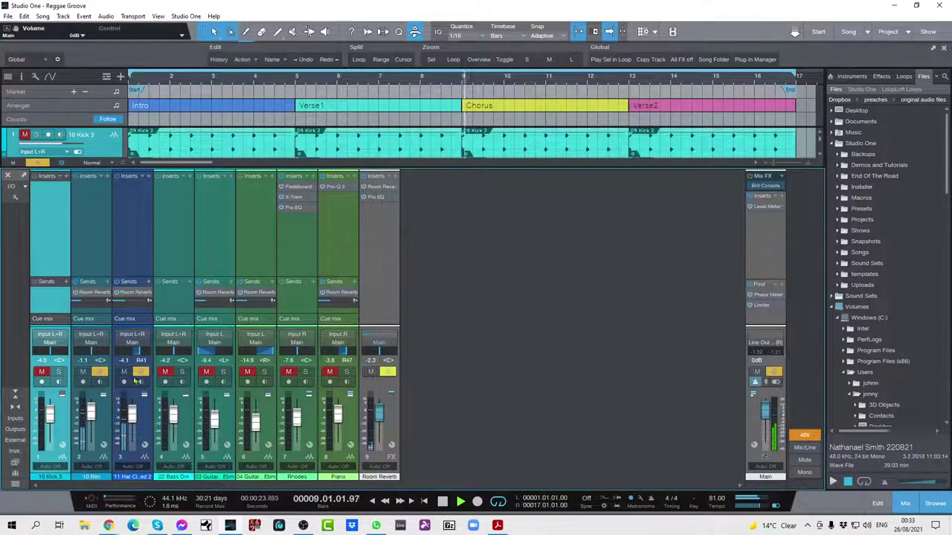
key(s)
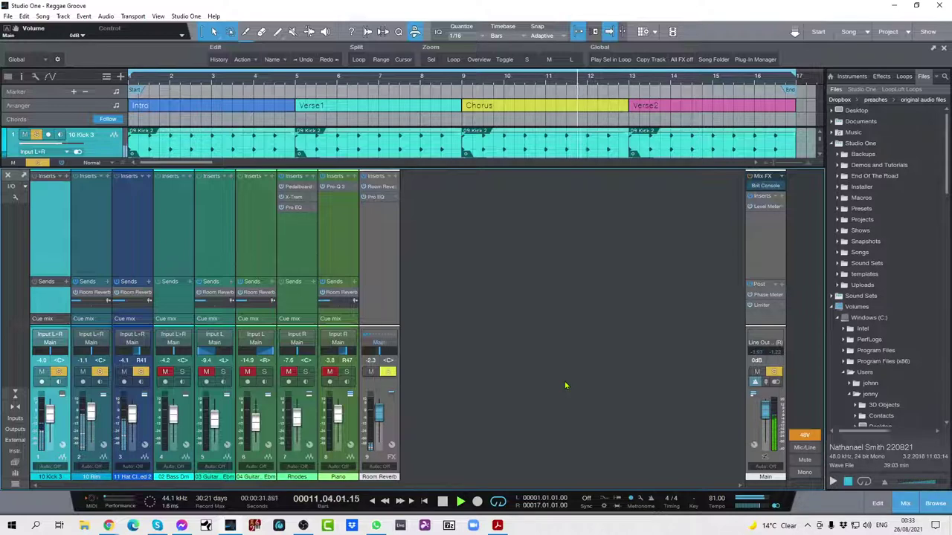
Step: Toggle mute and solo on the kick channel, leaving it soloed, and resume playback
key(shift+m)
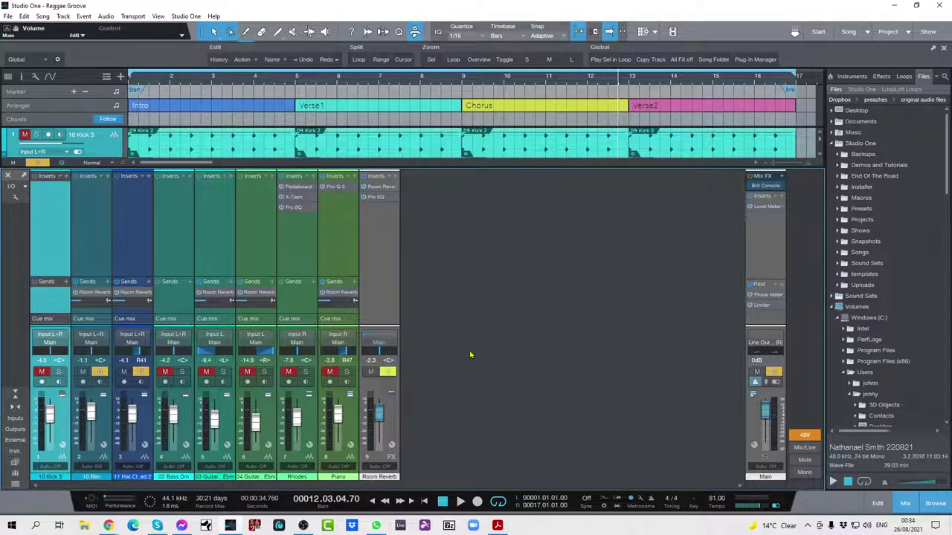
key(m)
key(s)
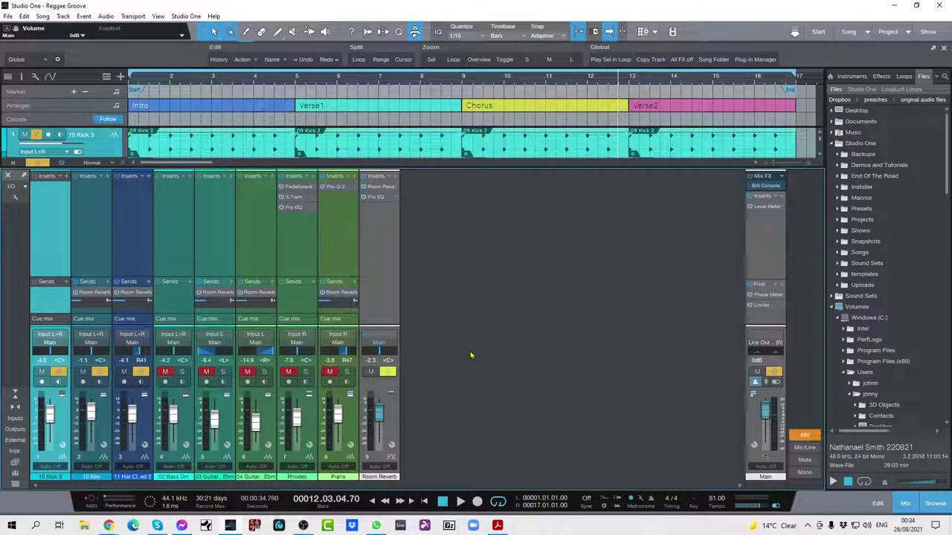
key(space)
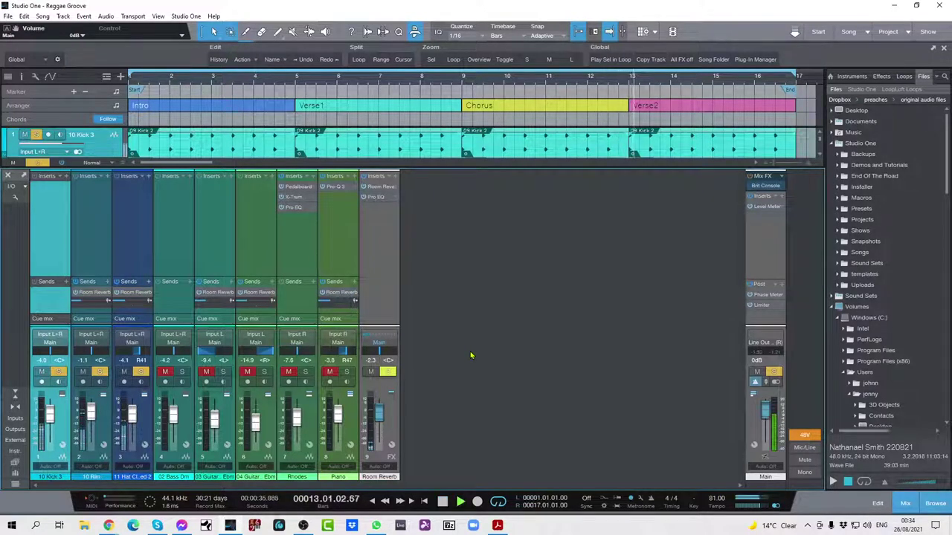
Step: Layer the bass, both guitars, Rhodes and piano into the solo during playback, and stop the song
click(165, 372)
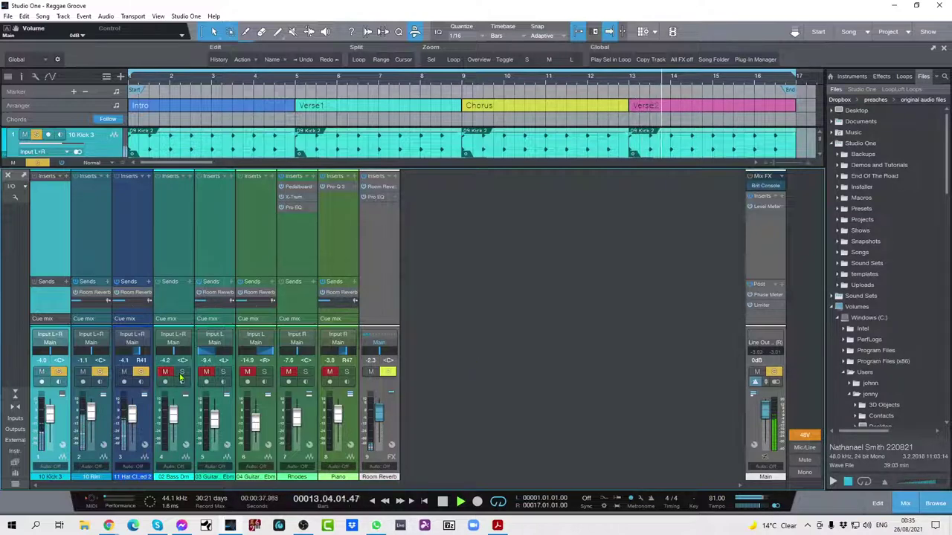
click(183, 372)
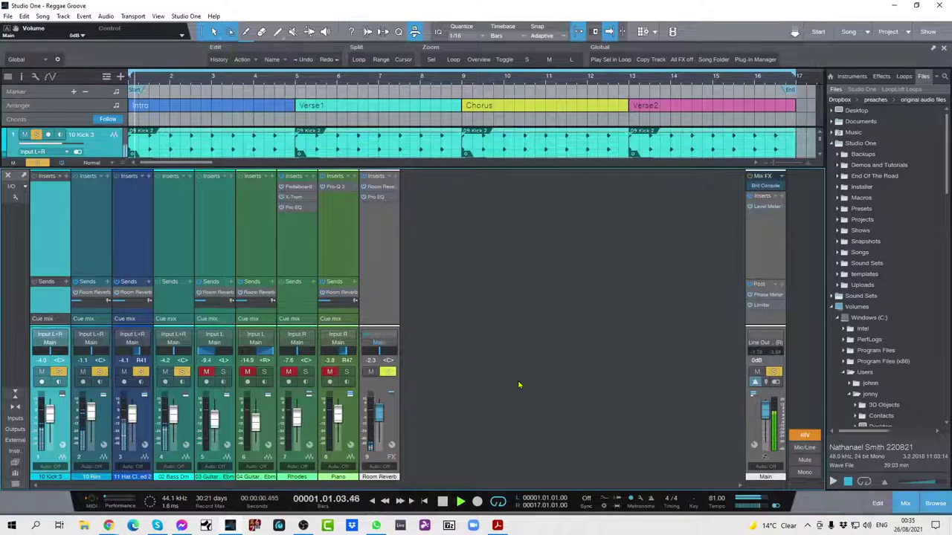
click(224, 373)
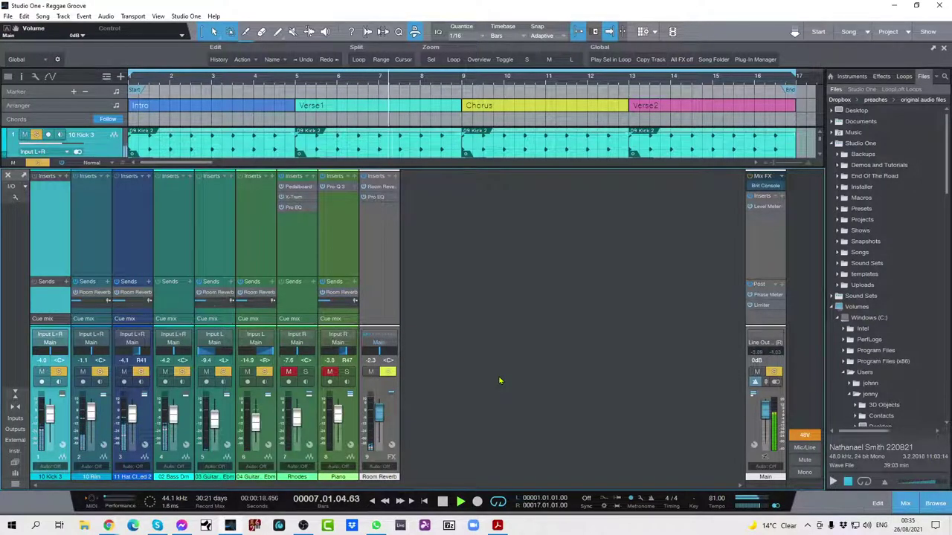
key(space)
key(space)
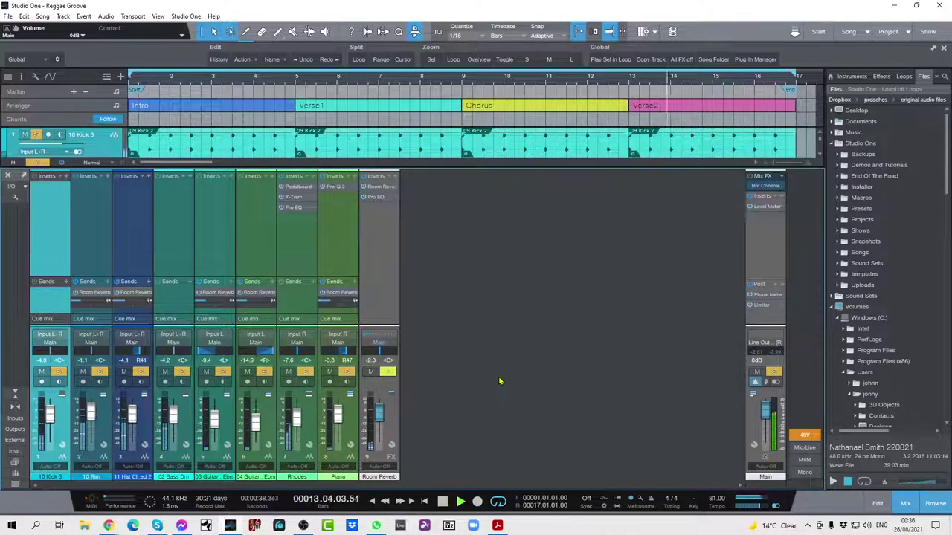
key(space)
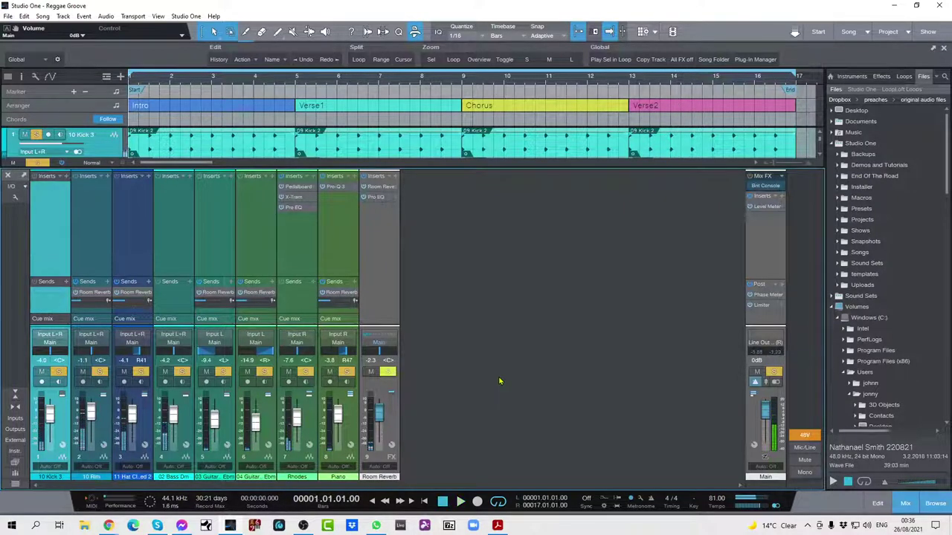
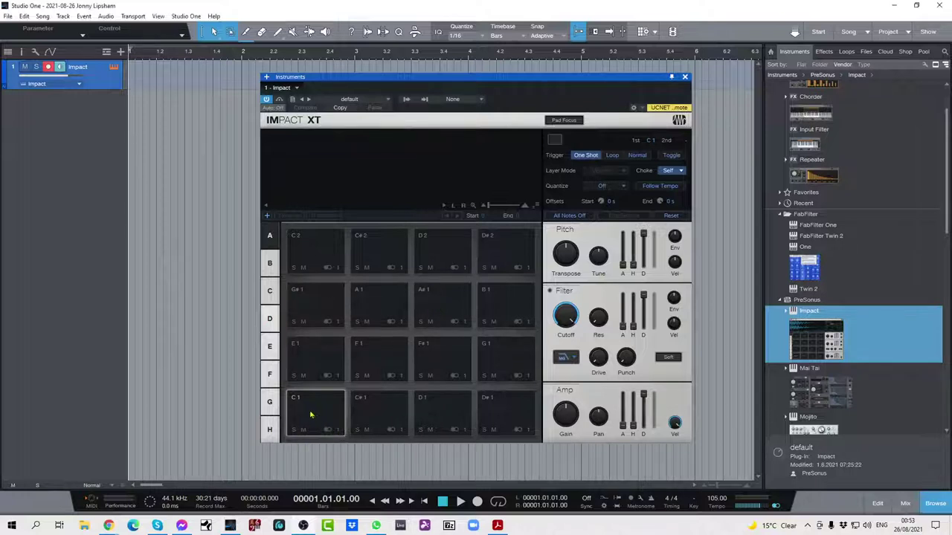
Step: Load the Tom Brechtlein Drums preset into the Impact XT instrument
click(380, 405)
click(434, 409)
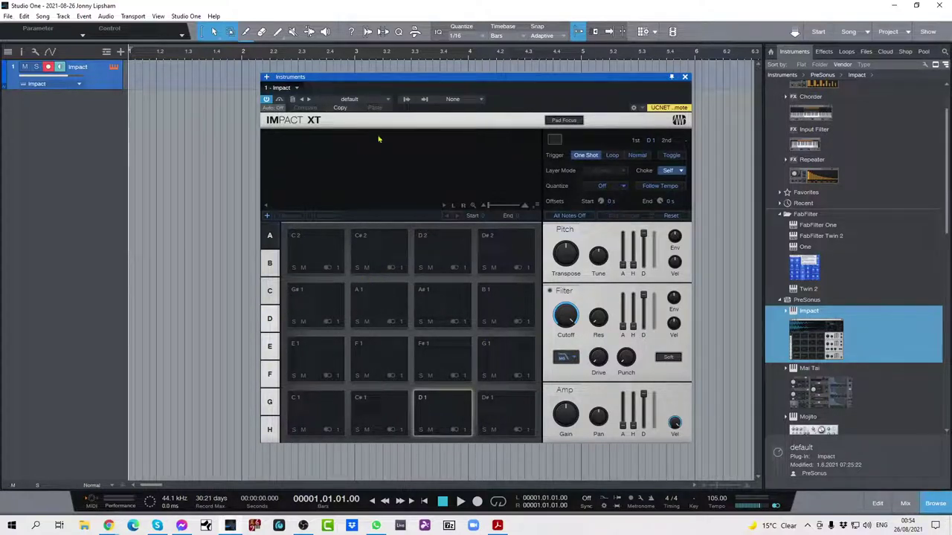
click(387, 98)
scroll(362, 214, down, 10)
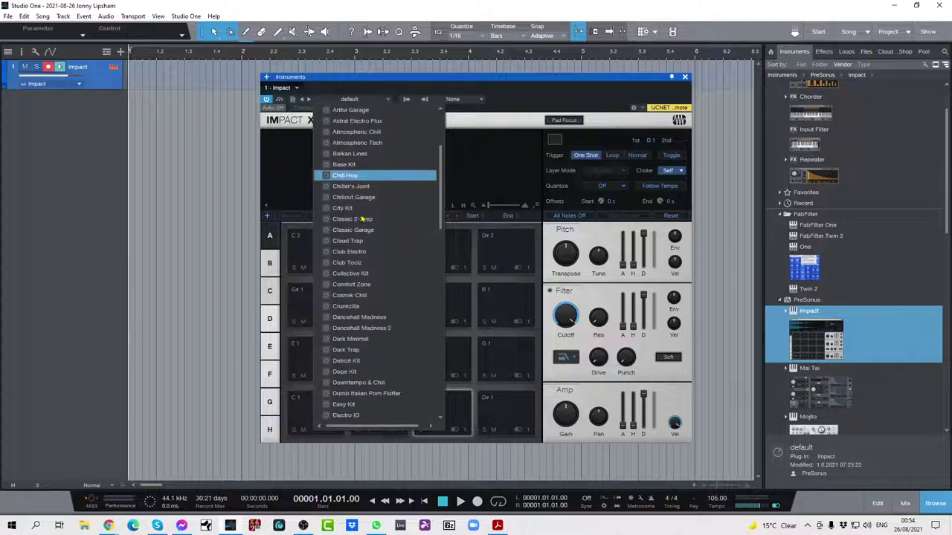
scroll(367, 230, down, 10)
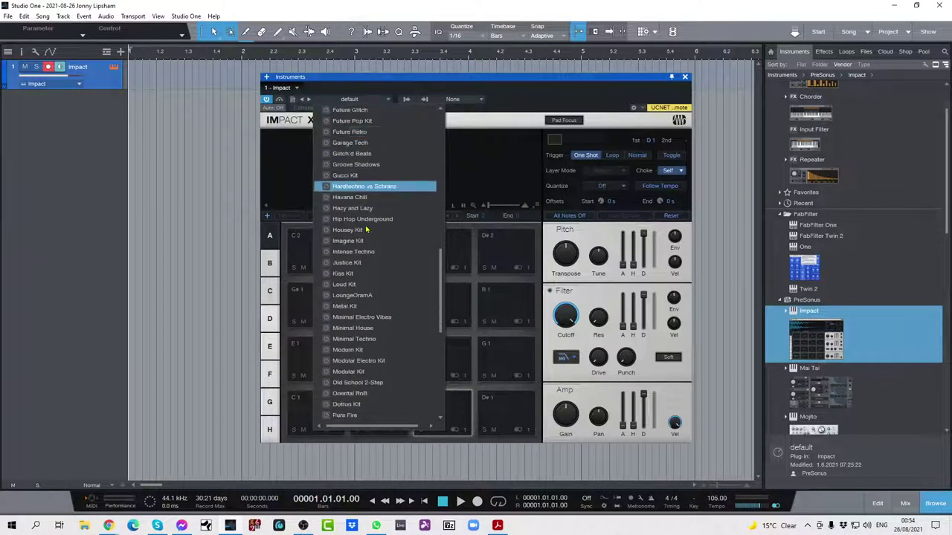
scroll(367, 230, down, 2)
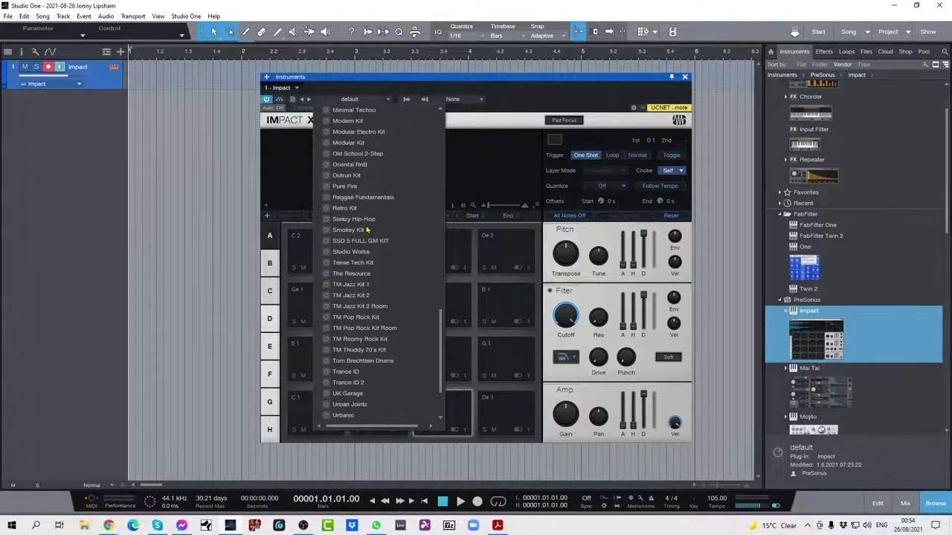
click(366, 362)
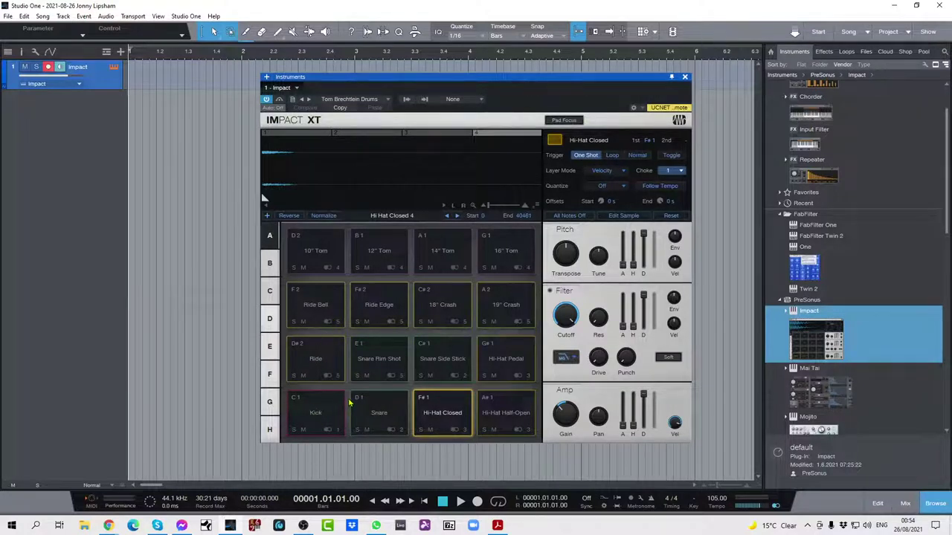
Step: Audition the Kick pad and look at pad bank B before returning to bank A
click(308, 414)
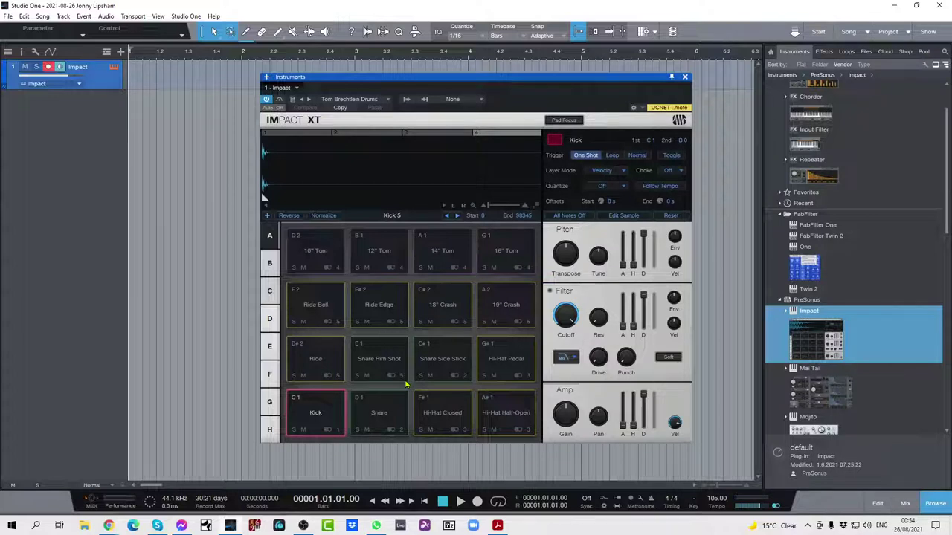
click(269, 263)
click(269, 238)
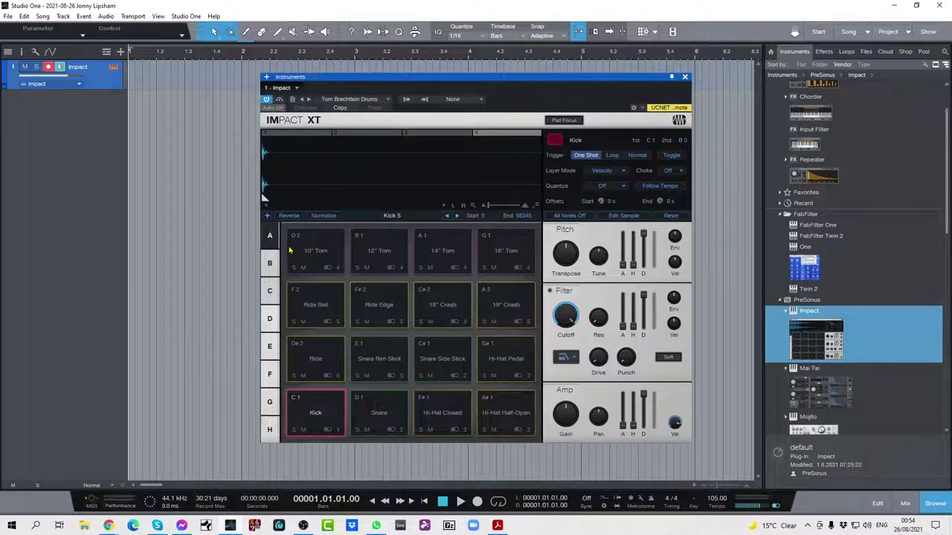
Step: Play a short alternating beat on the Kick and Snare pads
click(319, 414)
click(371, 405)
click(316, 407)
click(354, 409)
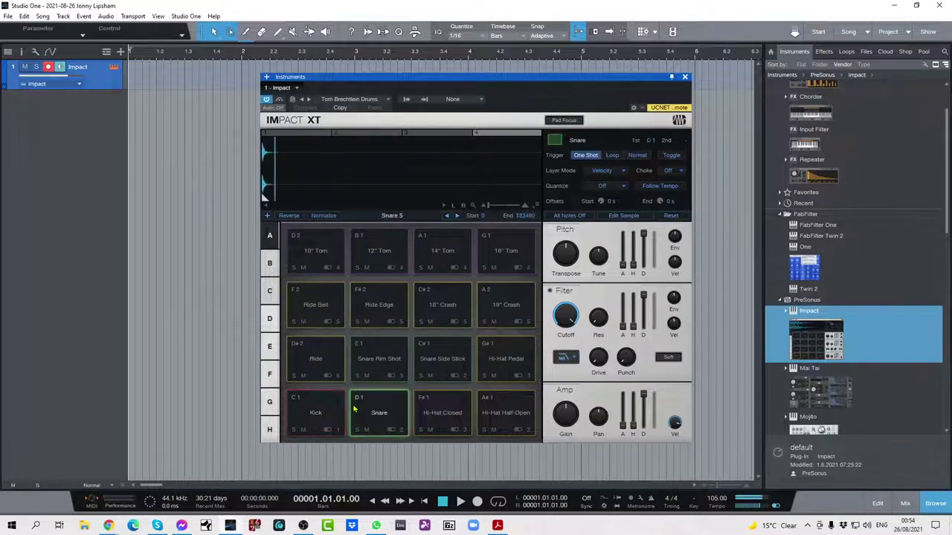
click(310, 404)
click(314, 399)
click(364, 402)
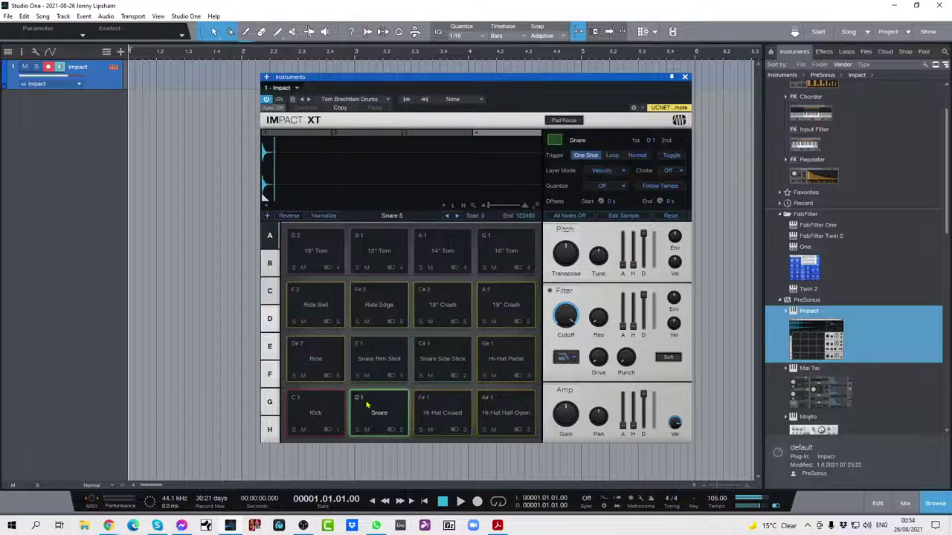
Step: Audition the Kick pad once and the Snare pad repeatedly to hear their original sounds
click(318, 411)
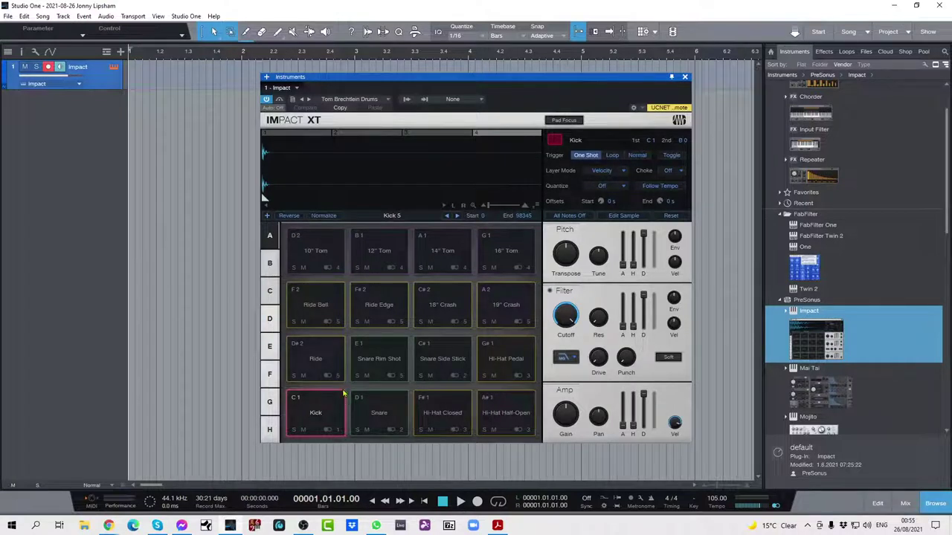
click(384, 412)
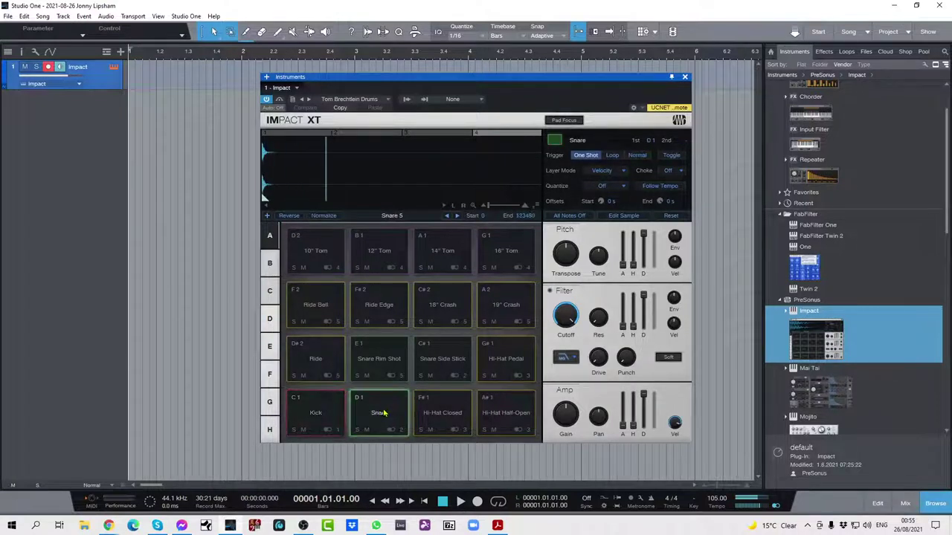
click(382, 414)
click(381, 413)
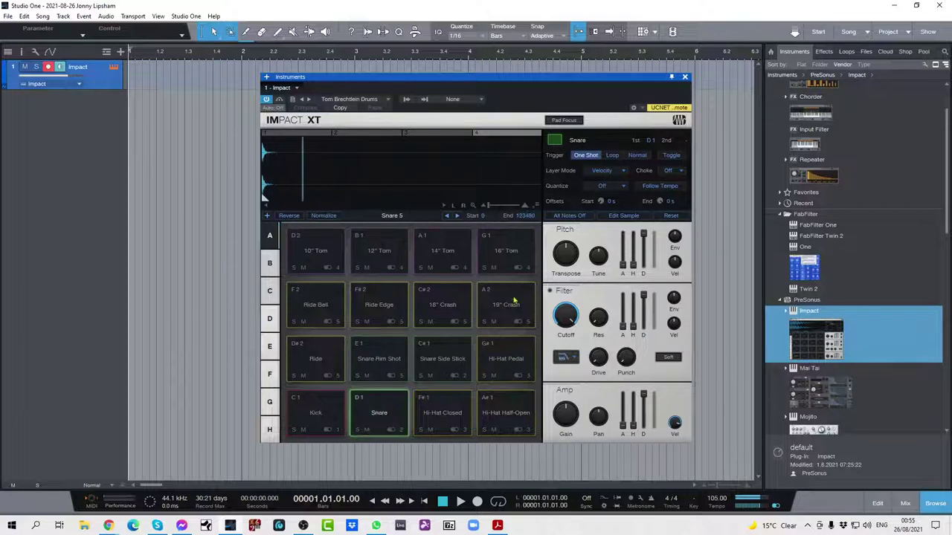
Step: Raise the Snare pad's Tune in stages to 100 ct, auditioning the snare between changes
scroll(597, 259, up, 5)
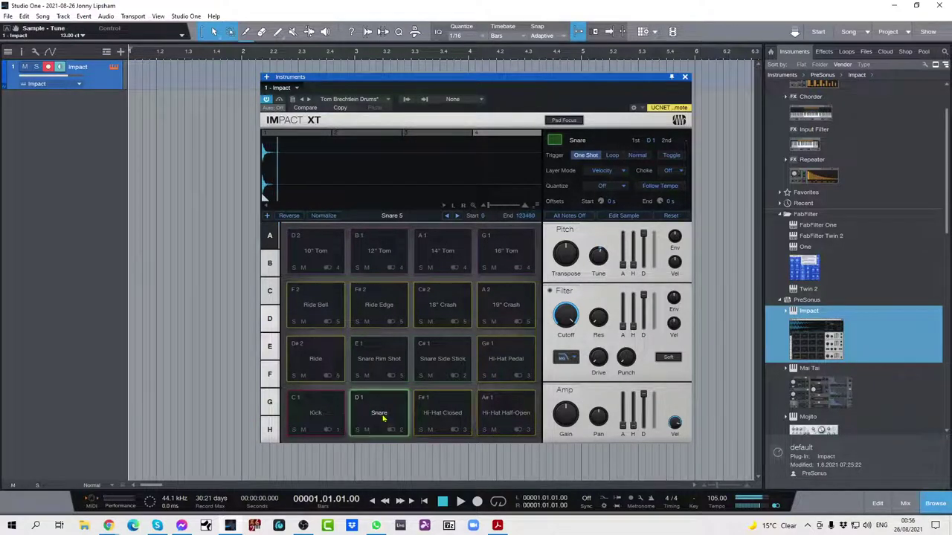
click(381, 413)
scroll(597, 257, up, 7)
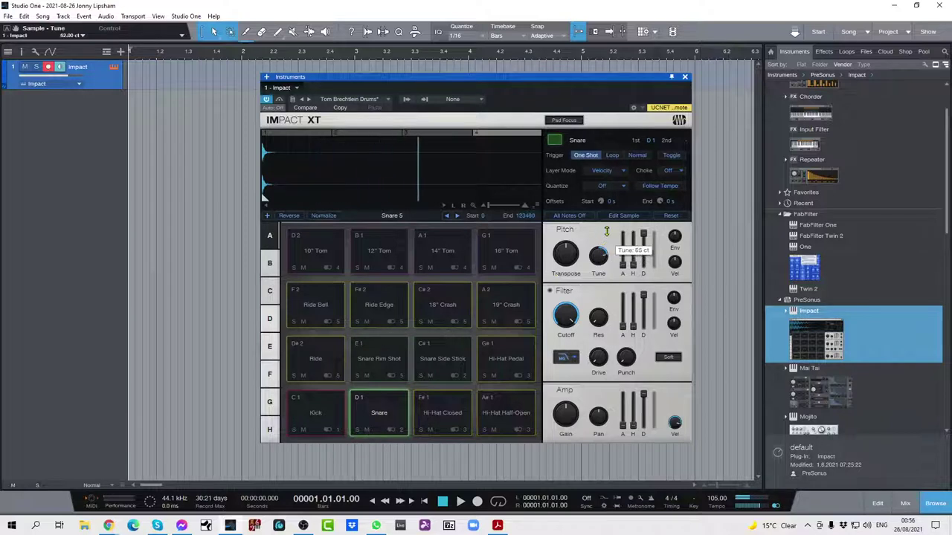
click(387, 410)
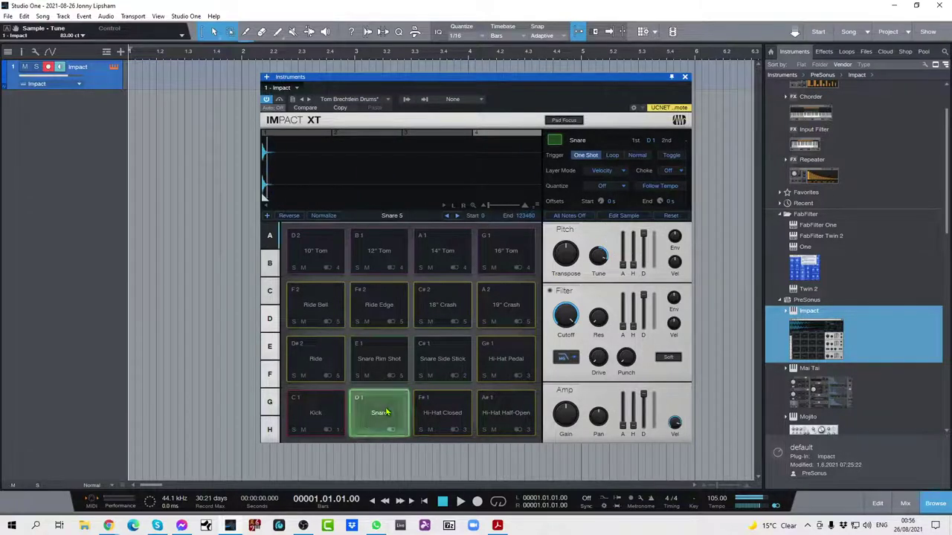
scroll(604, 239, up, 2)
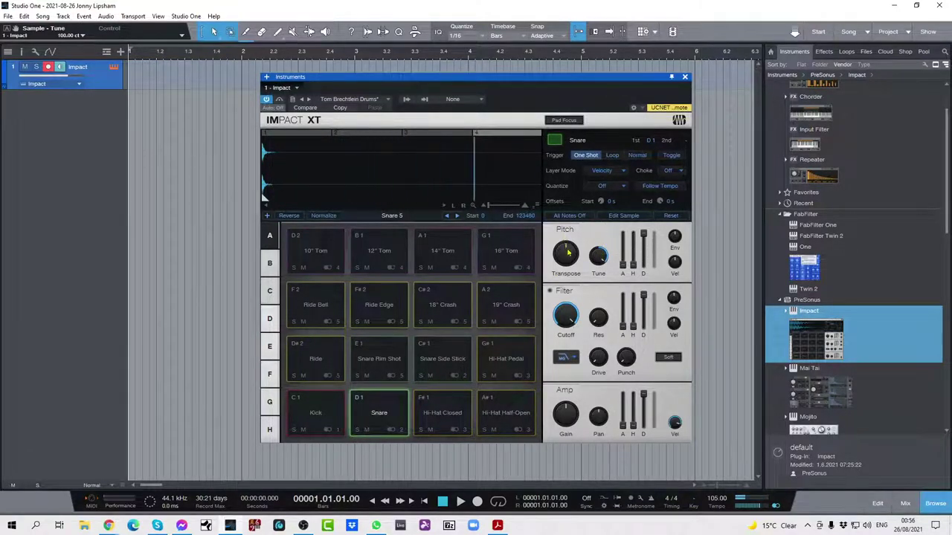
click(379, 417)
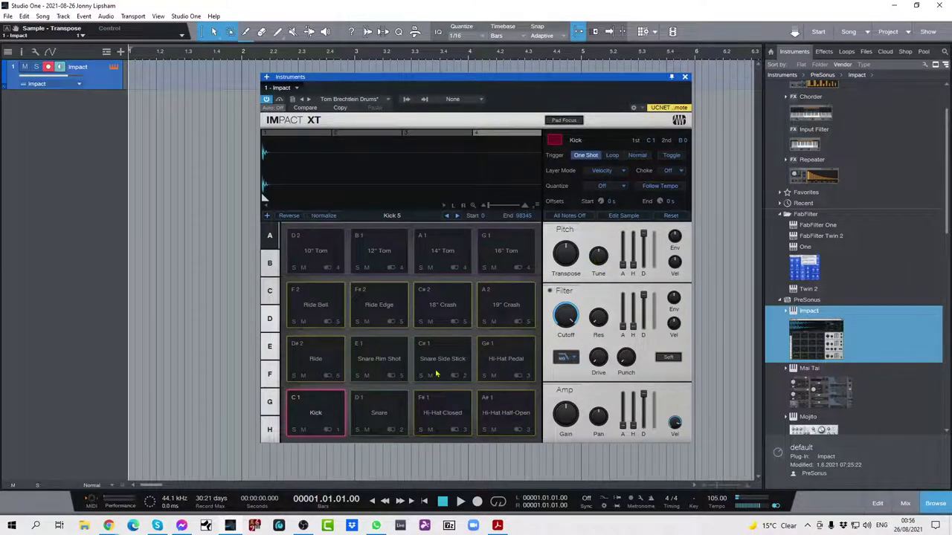
click(380, 412)
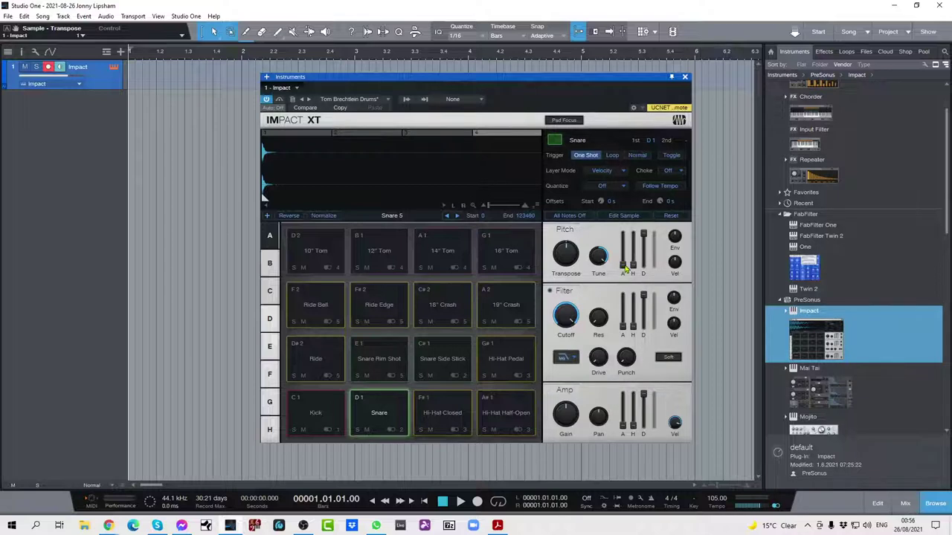
Step: Look at the input sources available for the Impact instrument and leave the choice at None
mouse_move(632, 269)
click(481, 101)
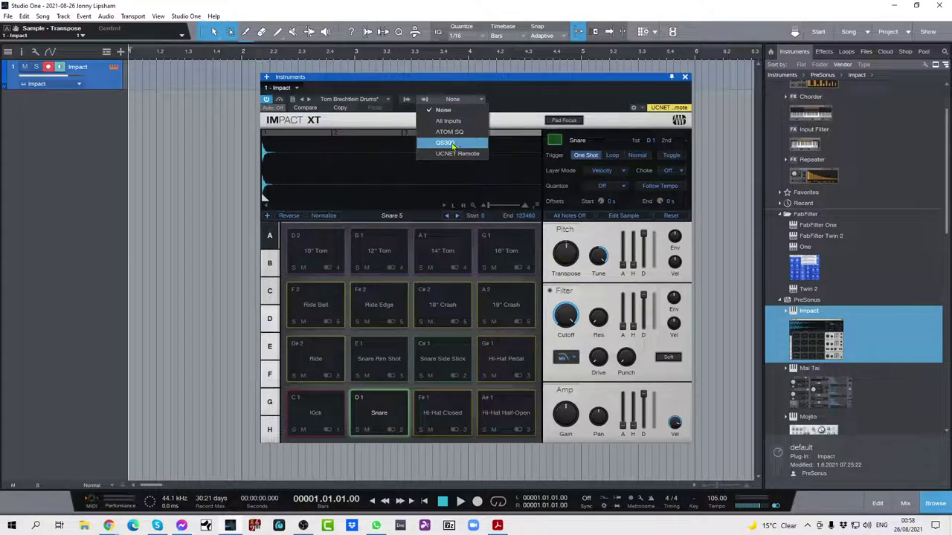
click(556, 99)
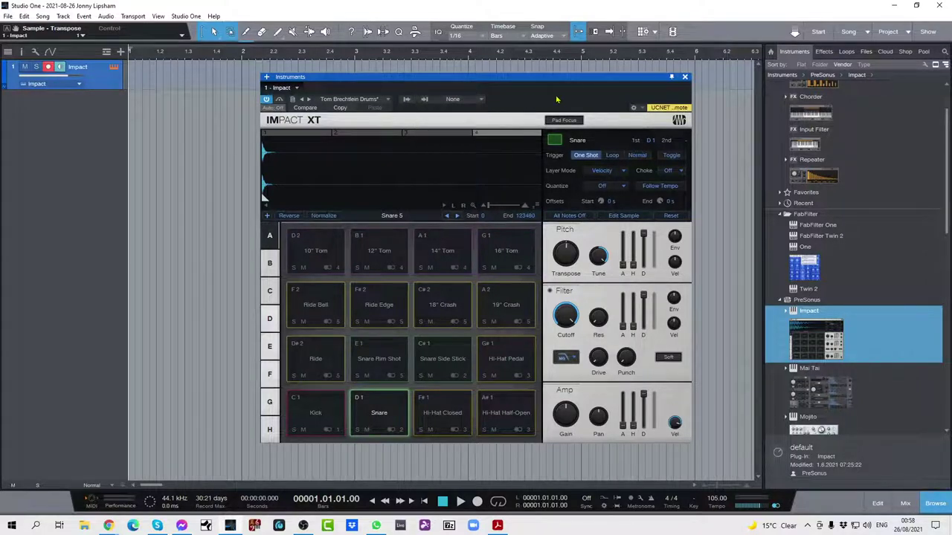